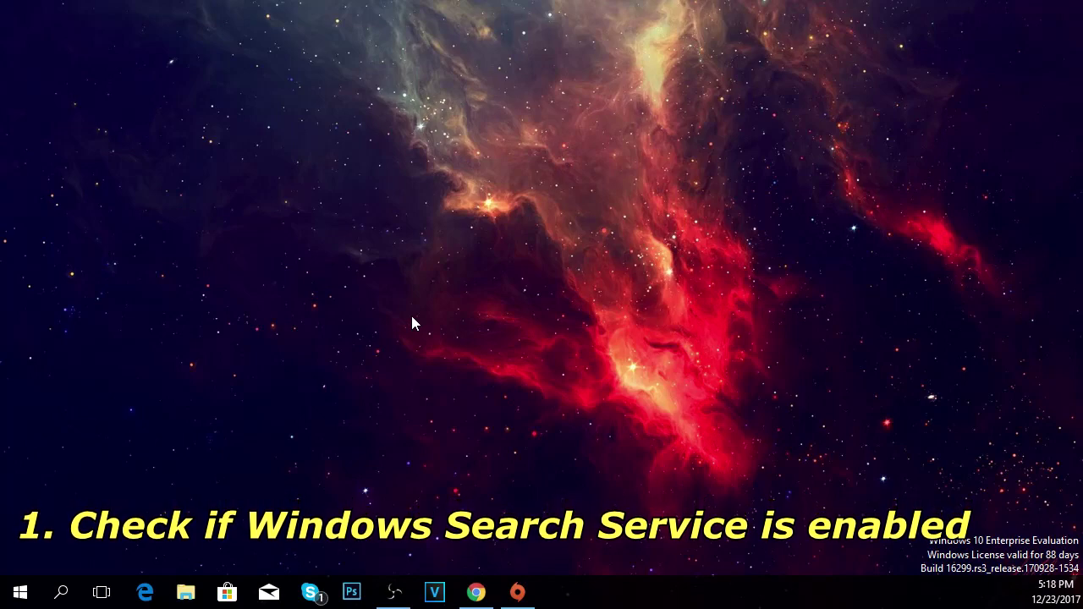
# - Launch the Services console from the Administrative Tools folder found by searching 'admi'
pyautogui.click(68, 585)
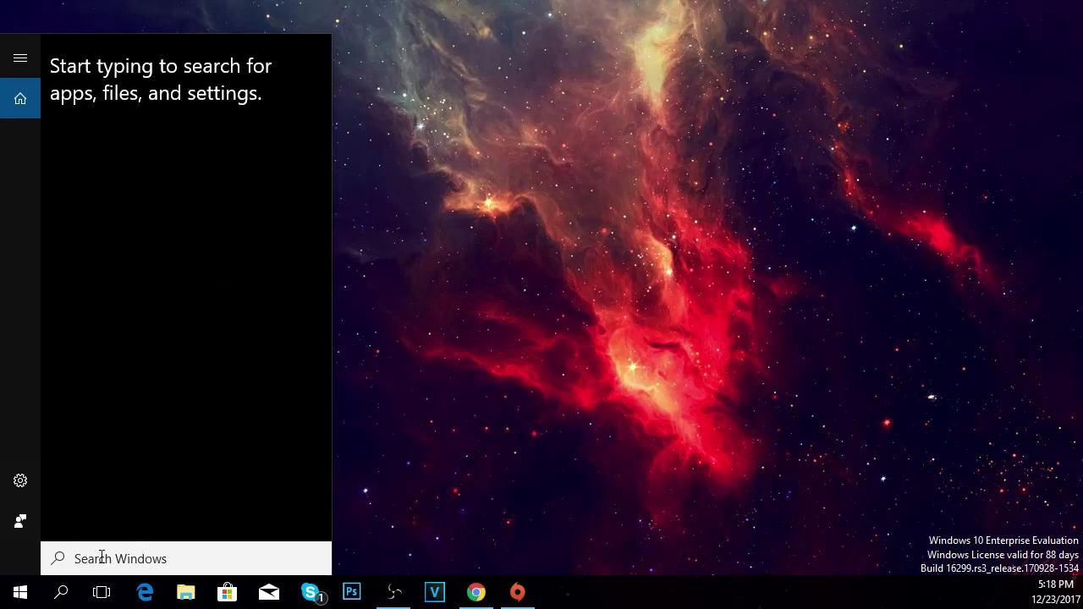
pyautogui.write('admi')
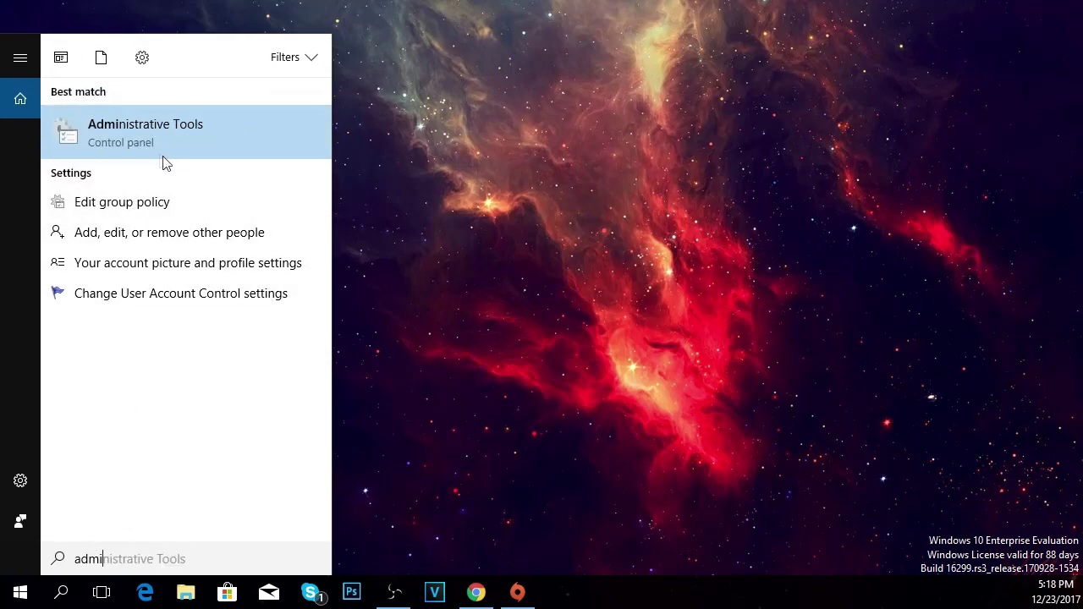
pyautogui.click(189, 138)
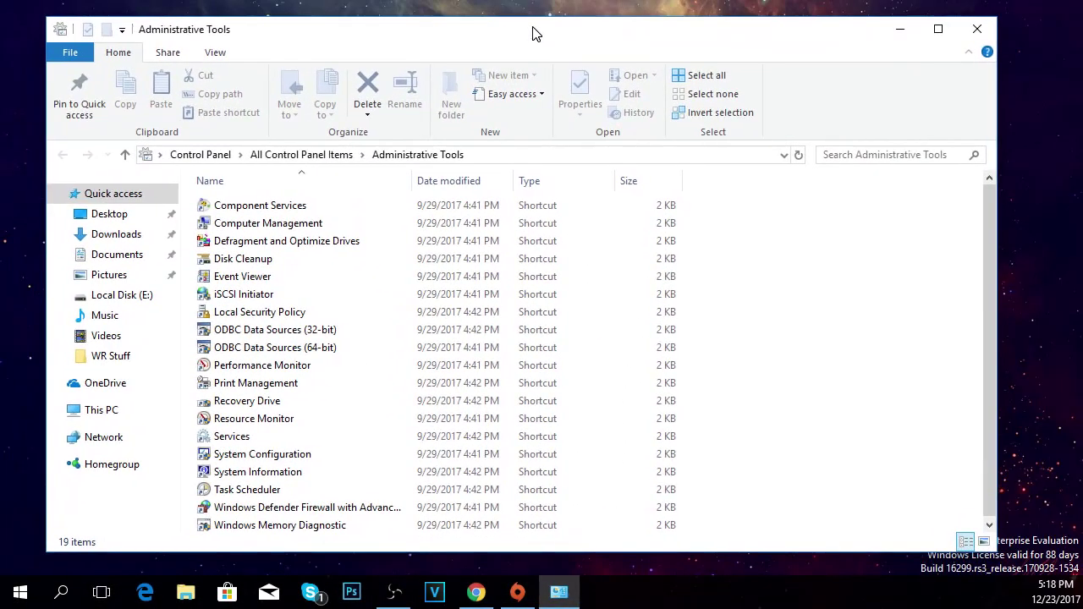
pyautogui.scroll(-1, 332, 305)
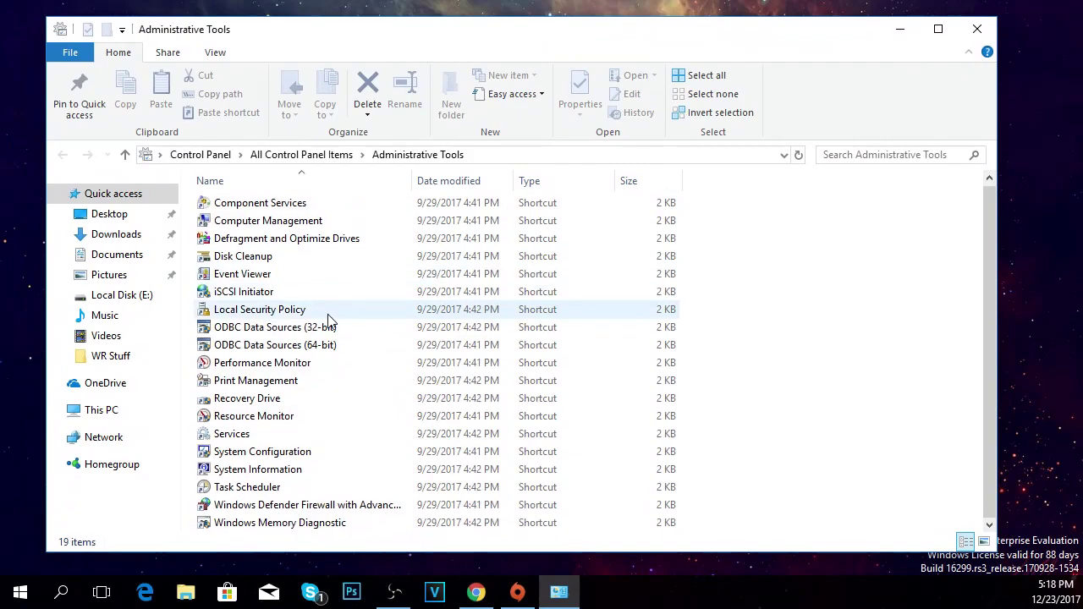
pyautogui.click(273, 437)
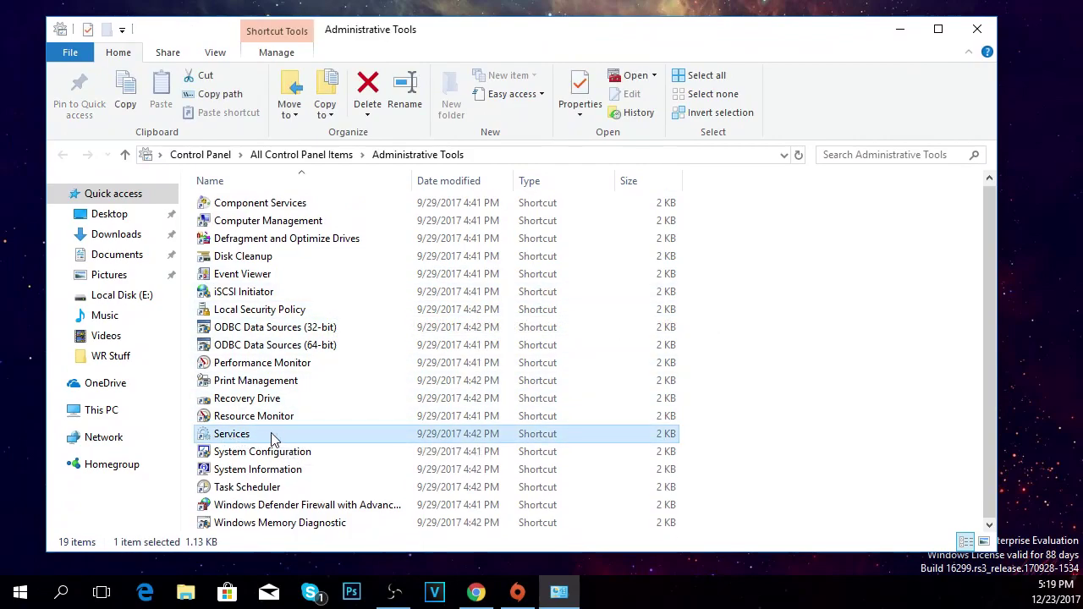
pyautogui.doubleClick(271, 433)
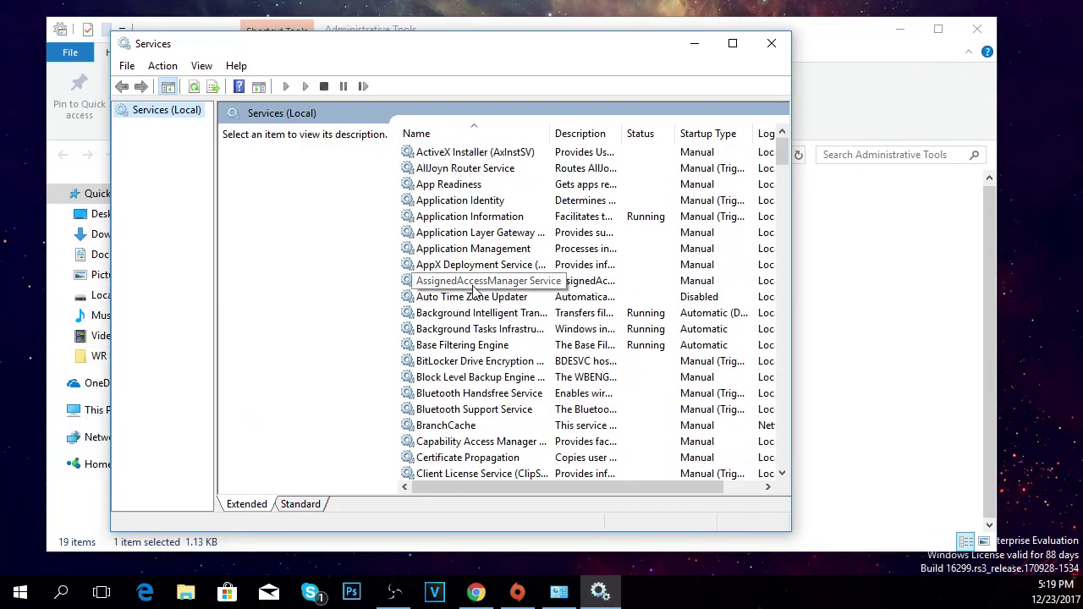
# - Check that the Windows Search service is running with Automatic (Delayed Start) startup
pyautogui.click(464, 346)
pyautogui.press('w')
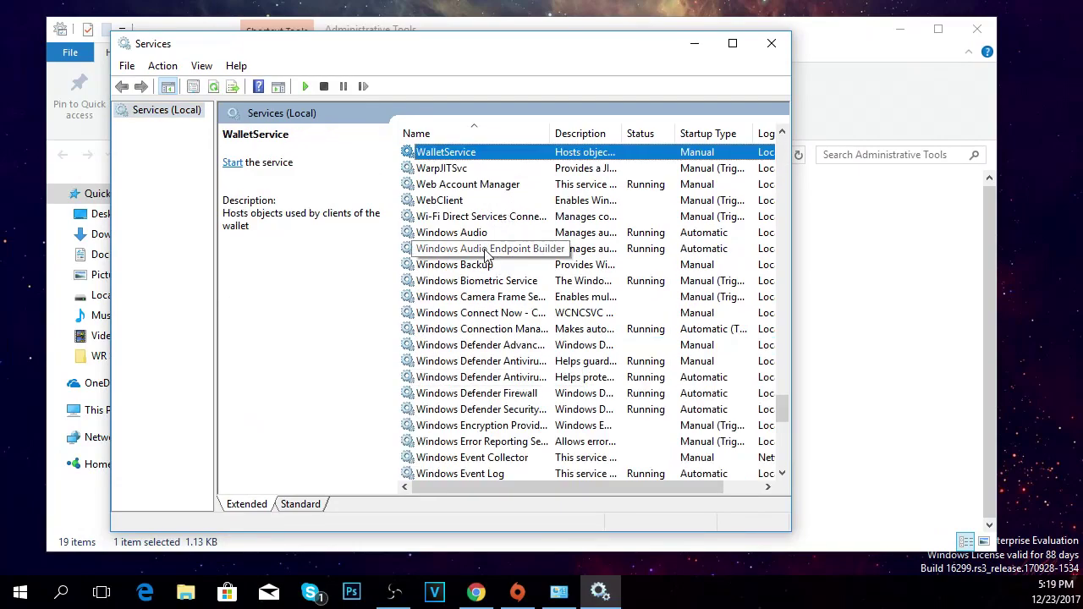
pyautogui.scroll(-3, 485, 258)
pyautogui.scroll(-1, 485, 259)
pyautogui.scroll(-4, 485, 258)
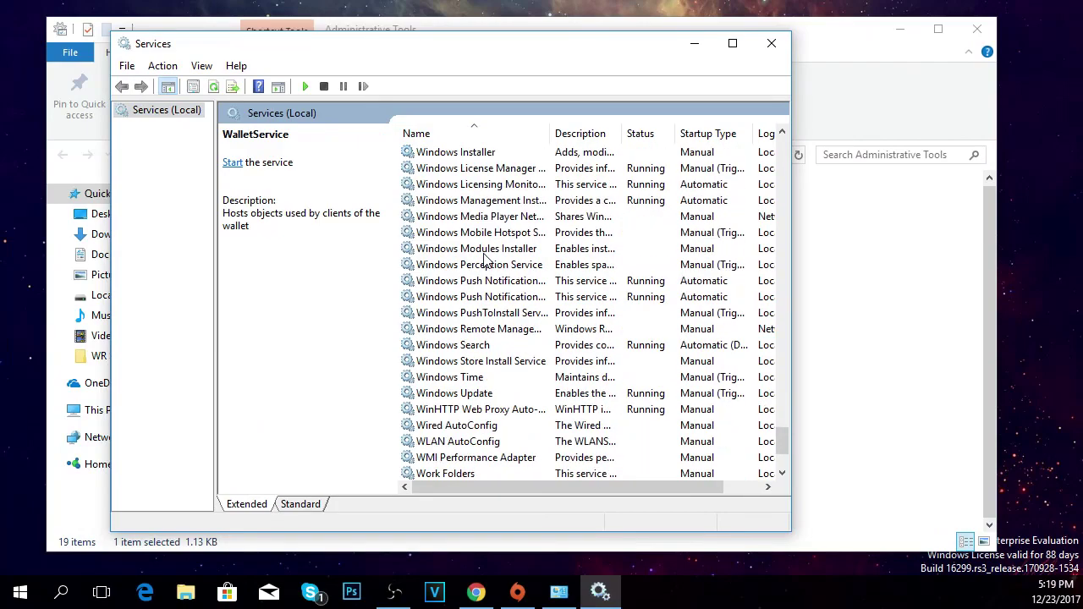
pyautogui.click(446, 349)
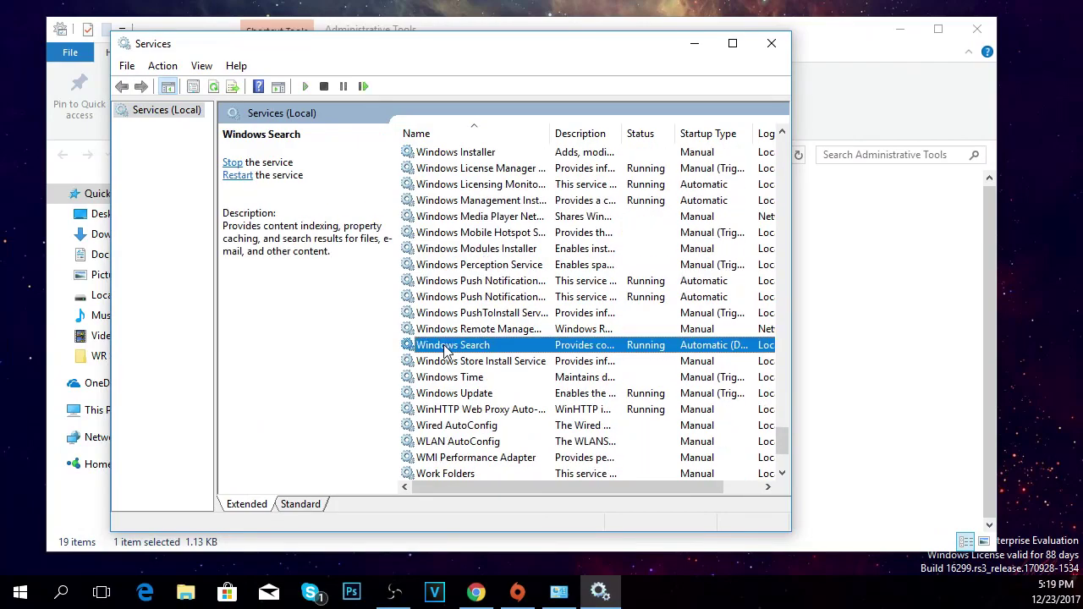
pyautogui.rightClick(447, 349)
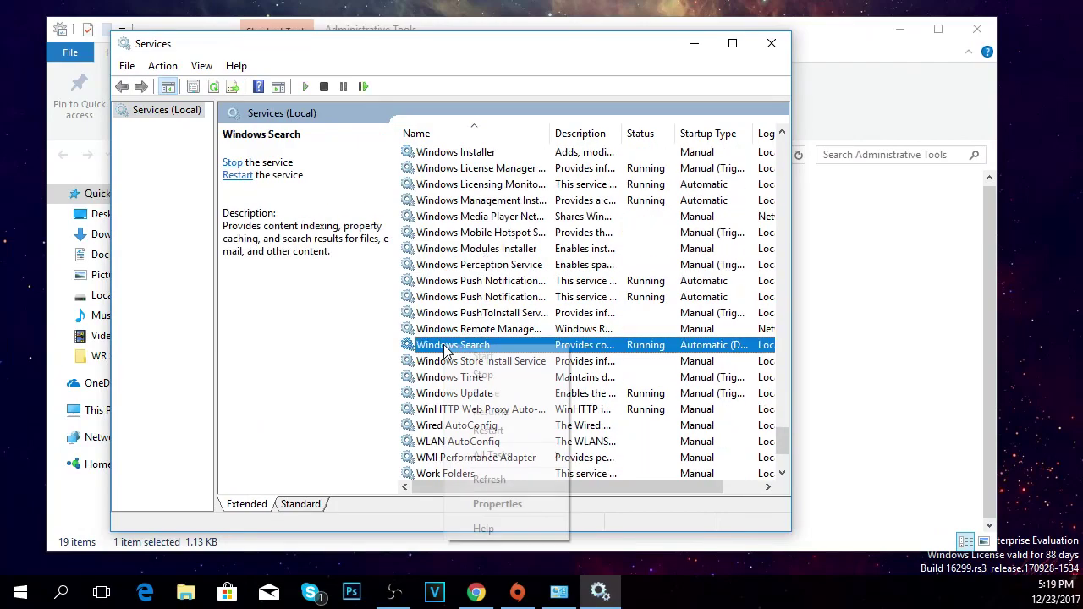
pyautogui.click(467, 508)
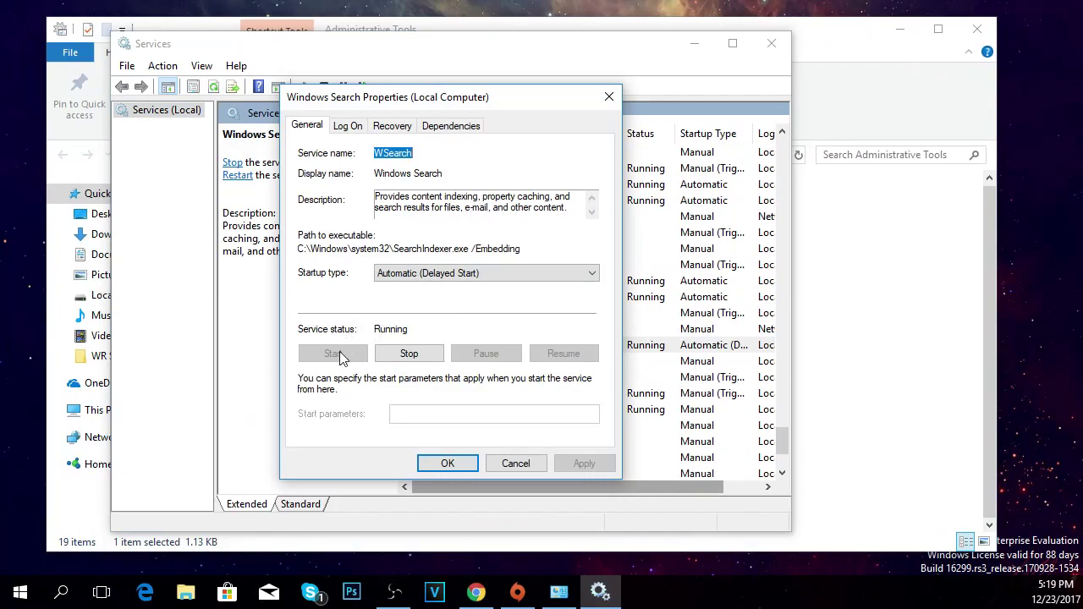
pyautogui.click(609, 97)
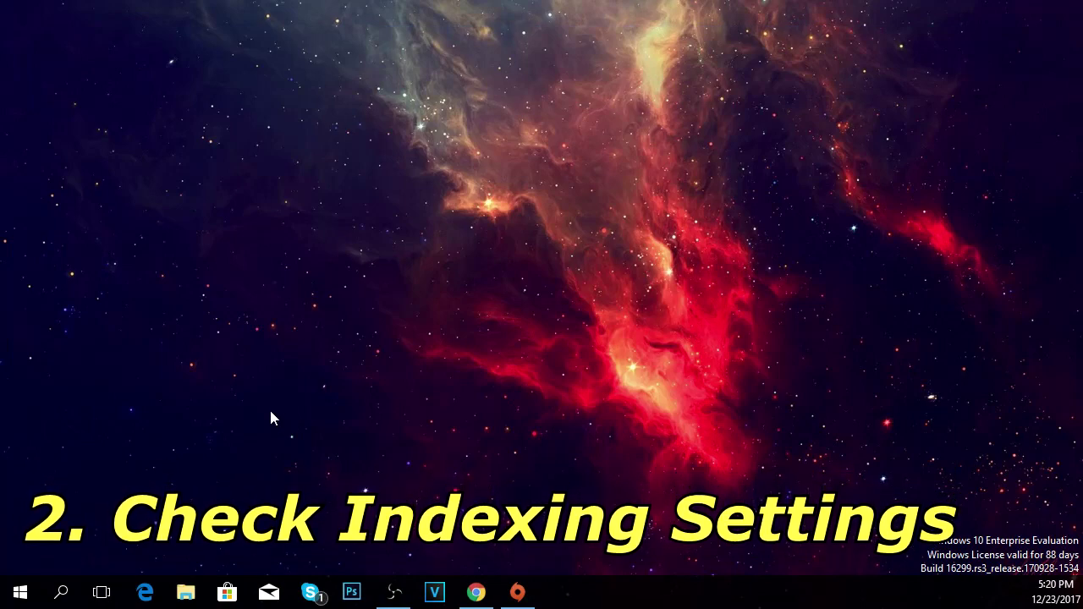
# - Open Indexing Options from Control Panel and view its Advanced indexing settings
pyautogui.click(75, 592)
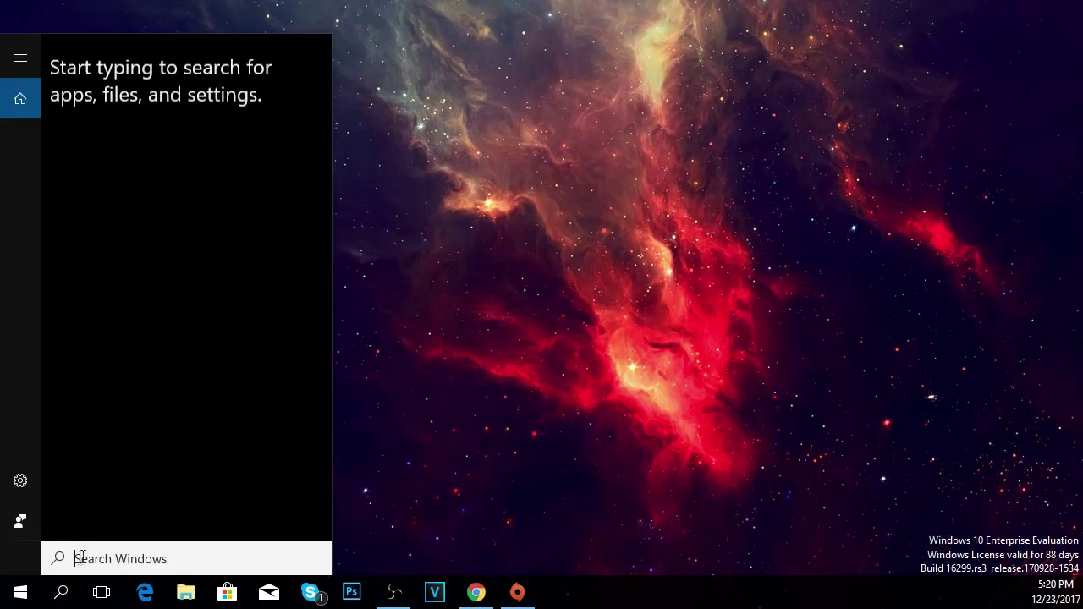
pyautogui.write('contr')
pyautogui.press('Return')
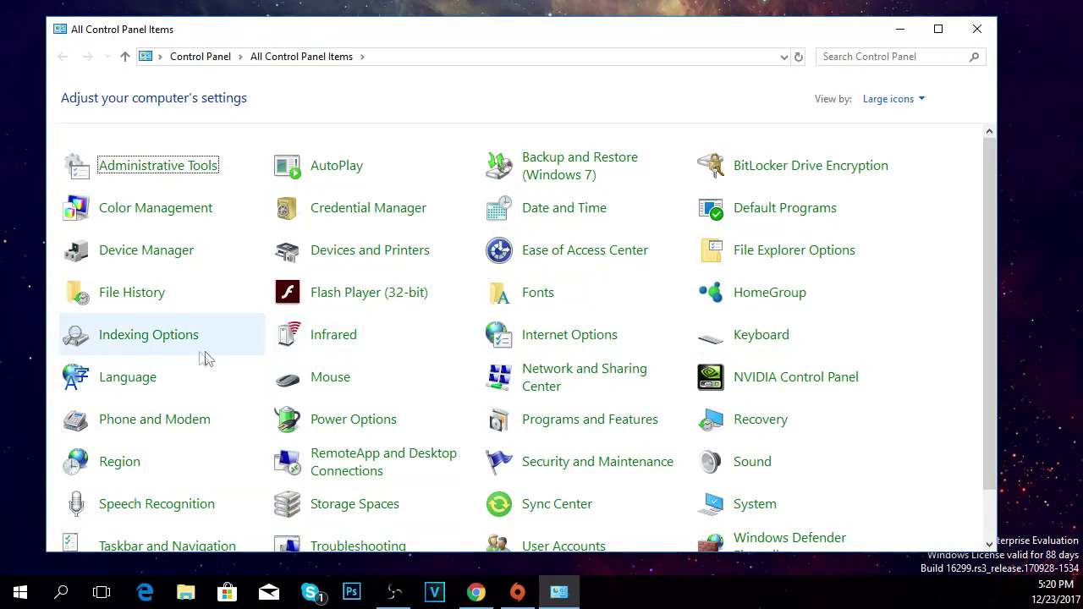
pyautogui.click(160, 343)
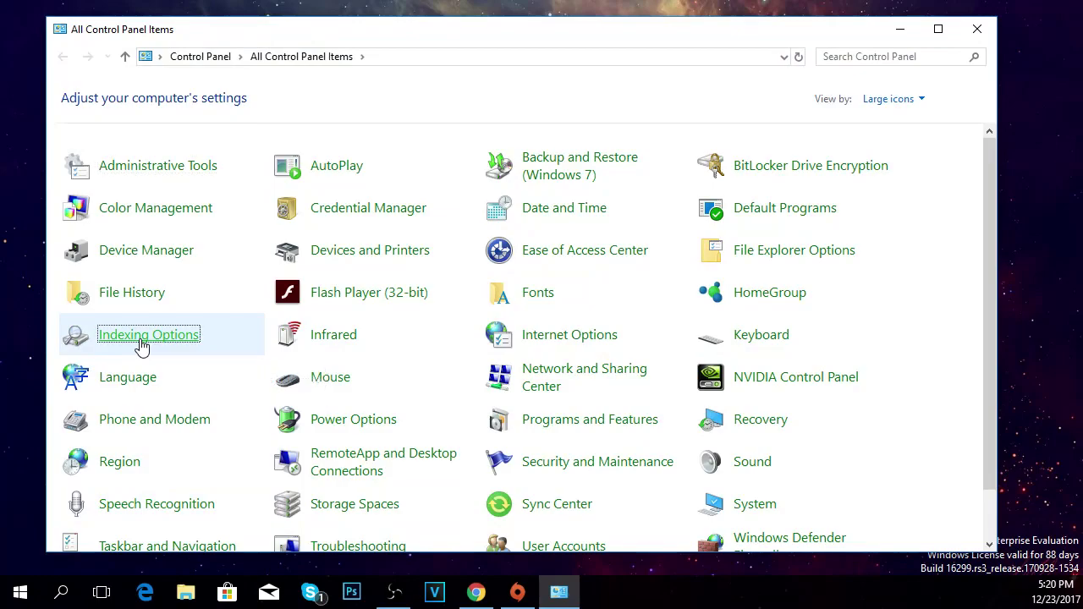
pyautogui.moveTo(212, 91); pyautogui.dragTo(370, 64)
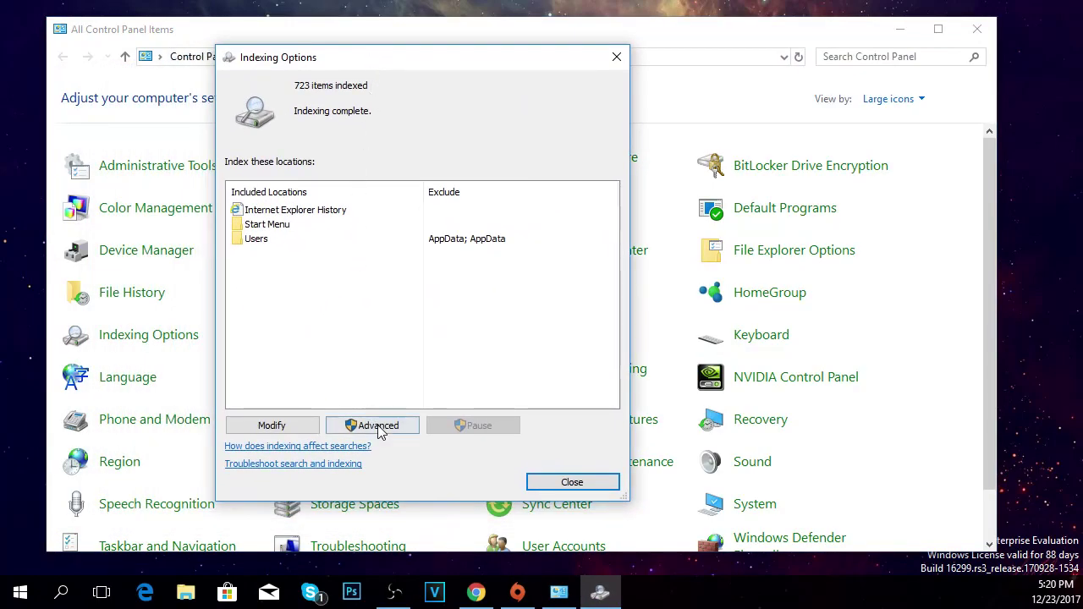
pyautogui.click(380, 427)
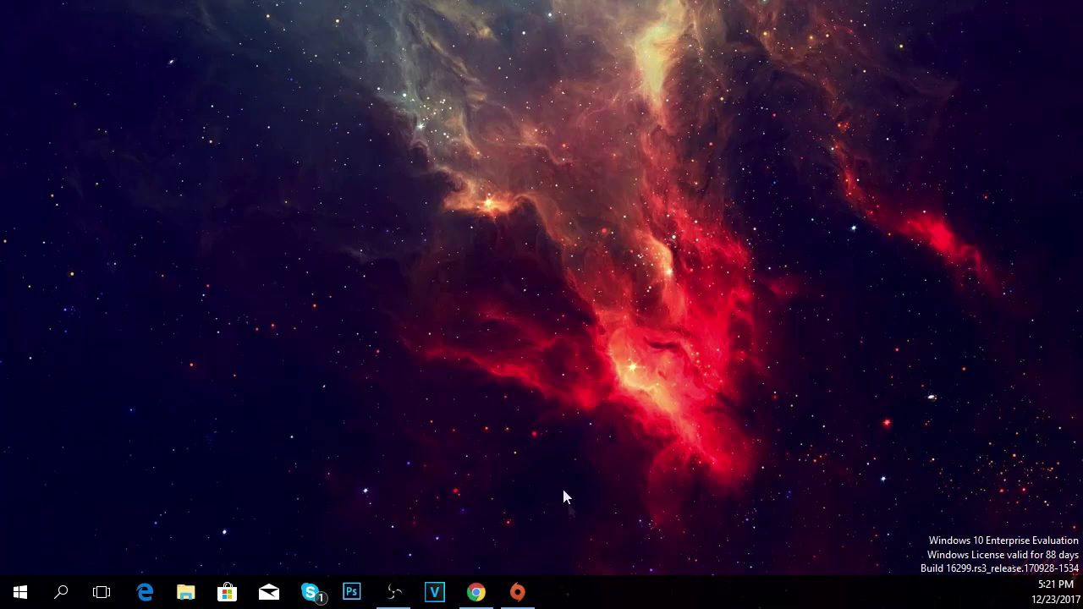
# - Review the startup apps µTorrent and Ace Stream in Task Manager, then close it
pyautogui.rightClick(582, 595)
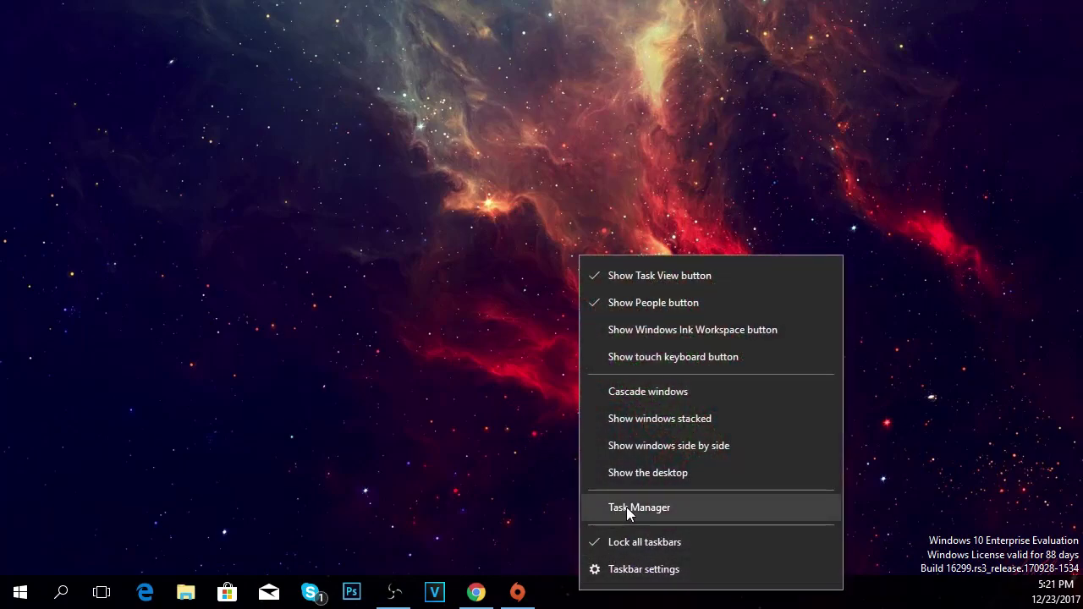
pyautogui.click(627, 507)
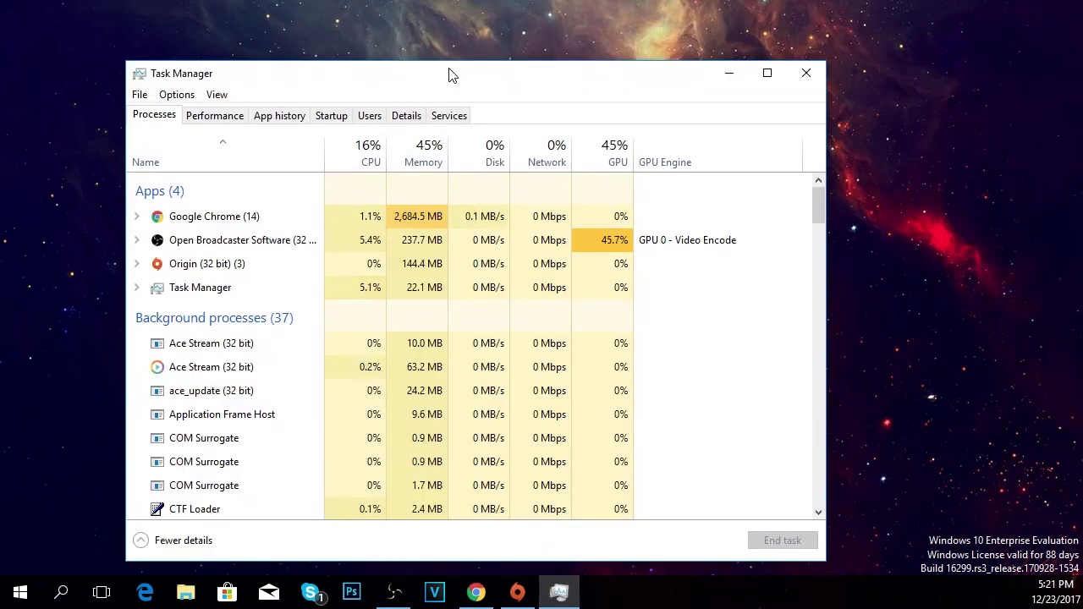
pyautogui.click(331, 119)
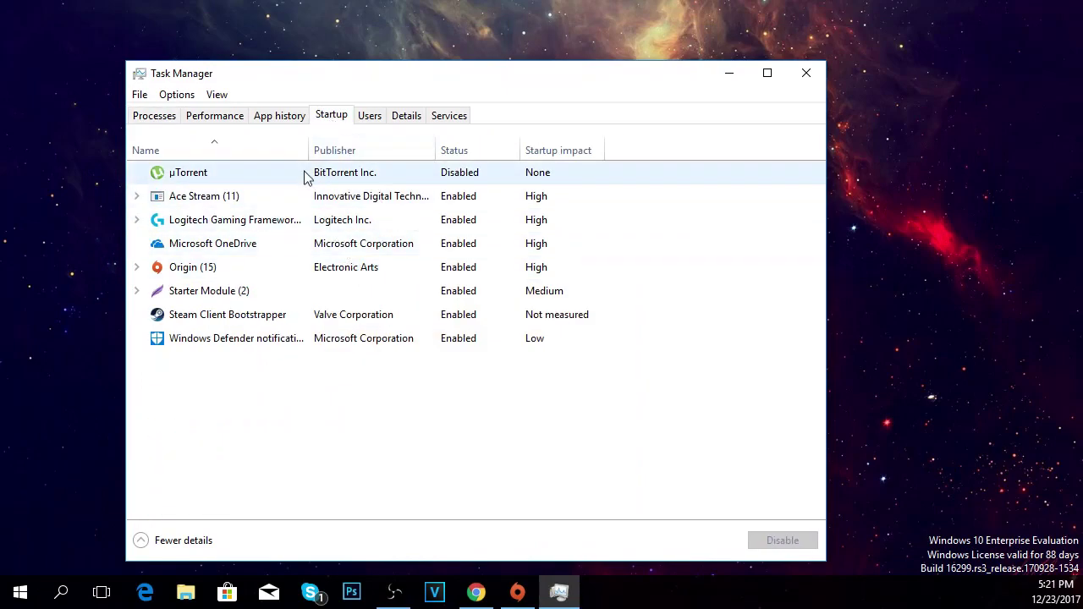
pyautogui.click(331, 173)
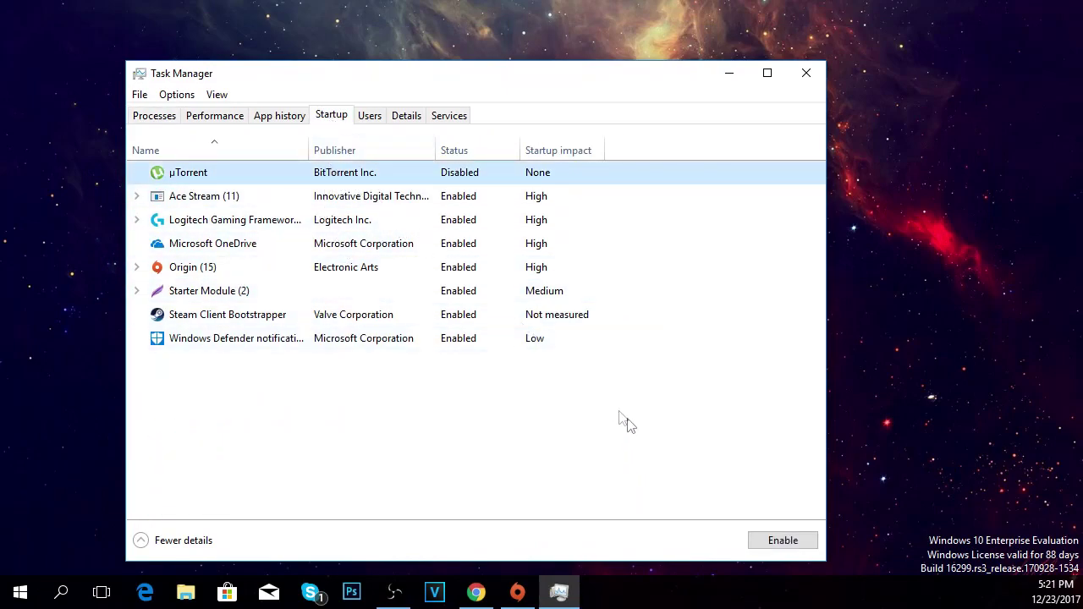
pyautogui.press('Down')
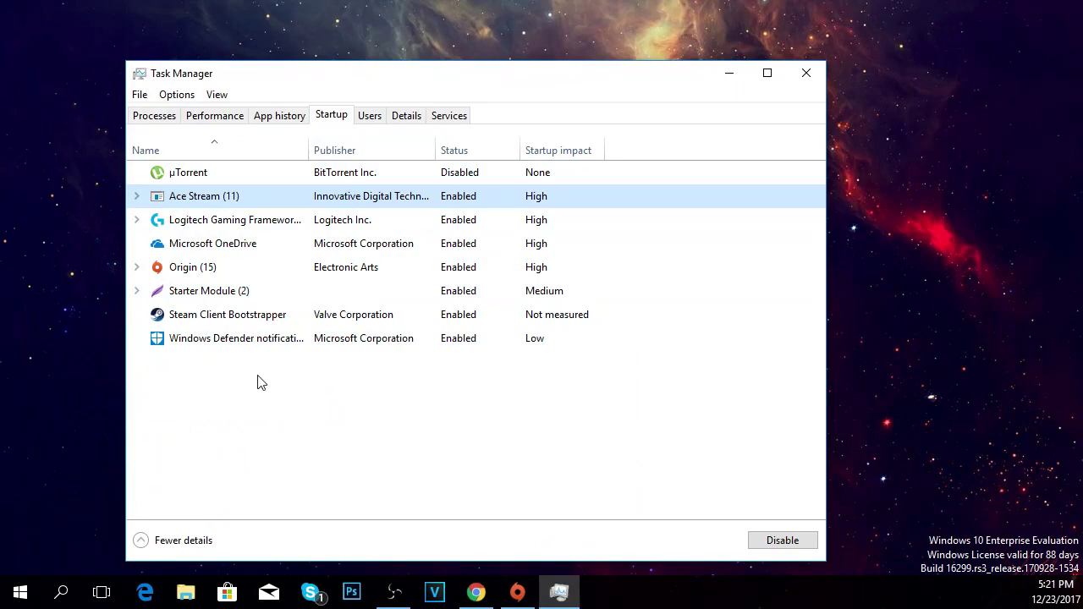
pyautogui.hotkey('alt', 'F4')
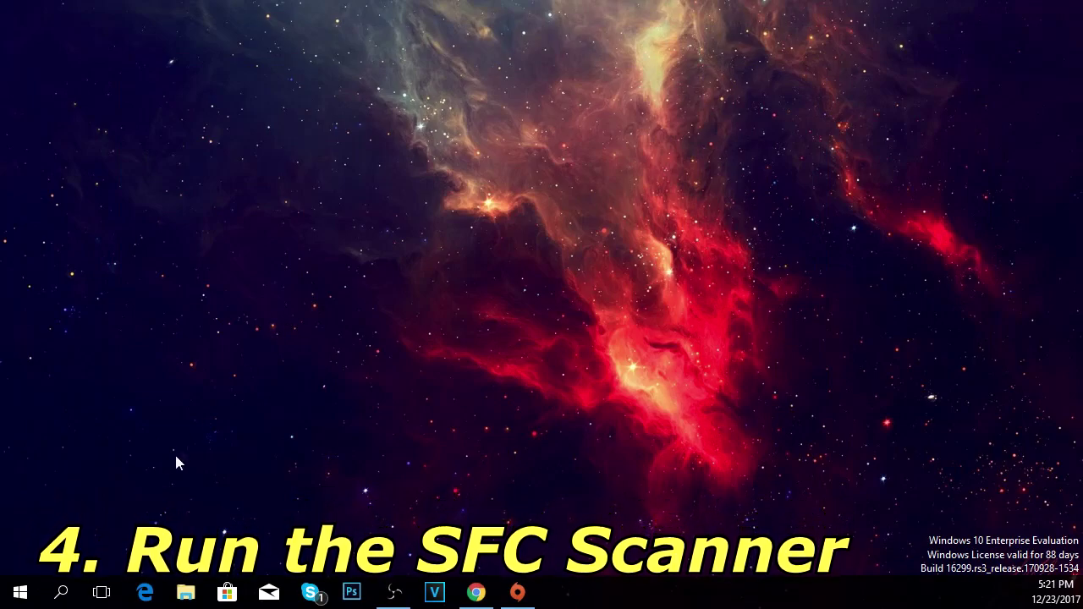
# - Run Command Prompt as administrator and enter the sfc /scannow command
pyautogui.click(61, 592)
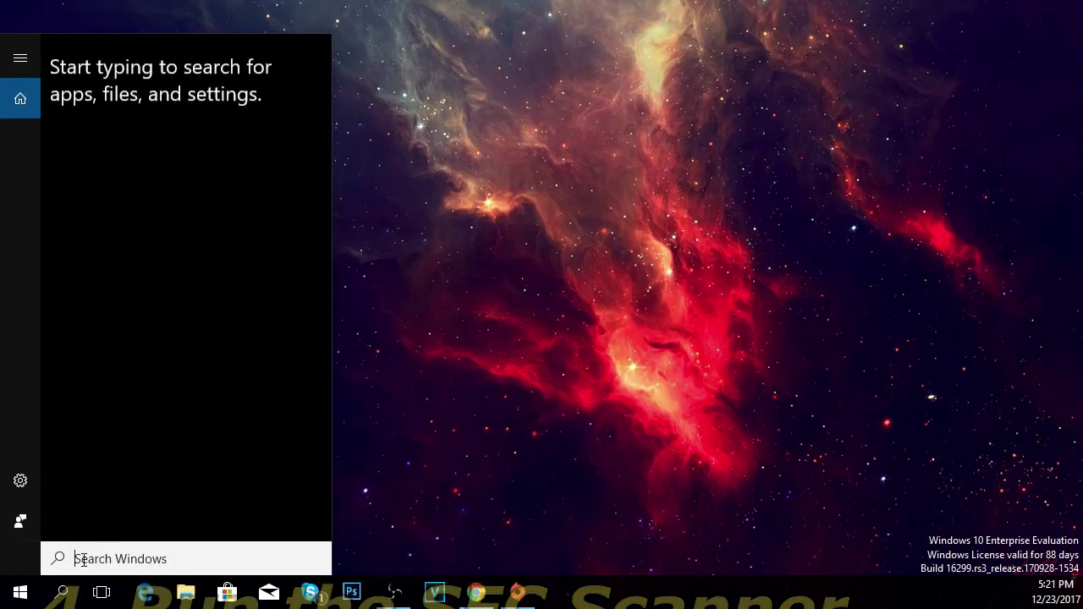
pyautogui.write('cmd')
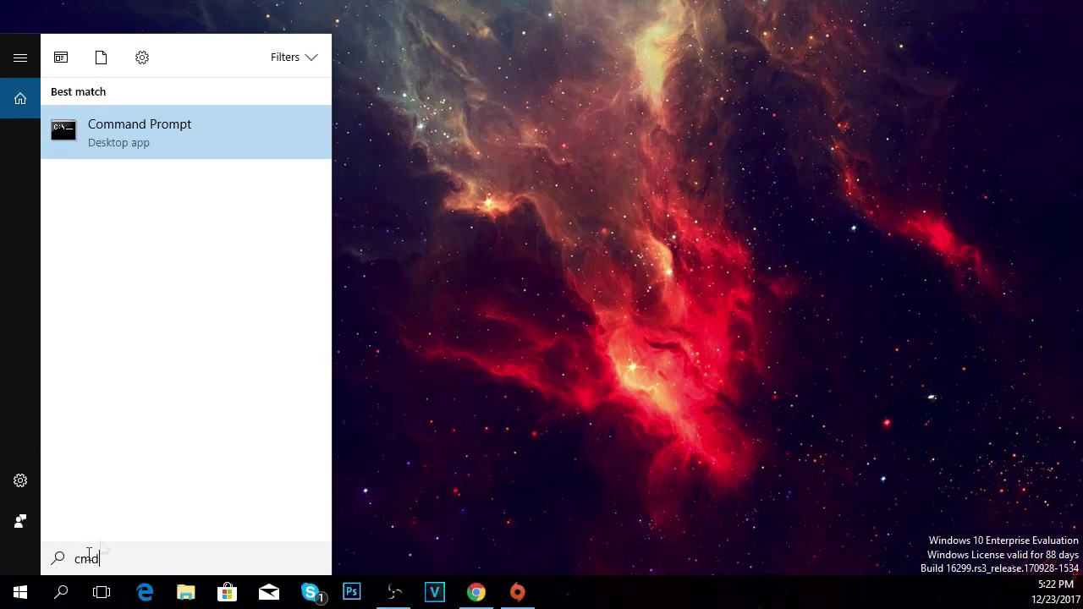
pyautogui.rightClick(165, 143)
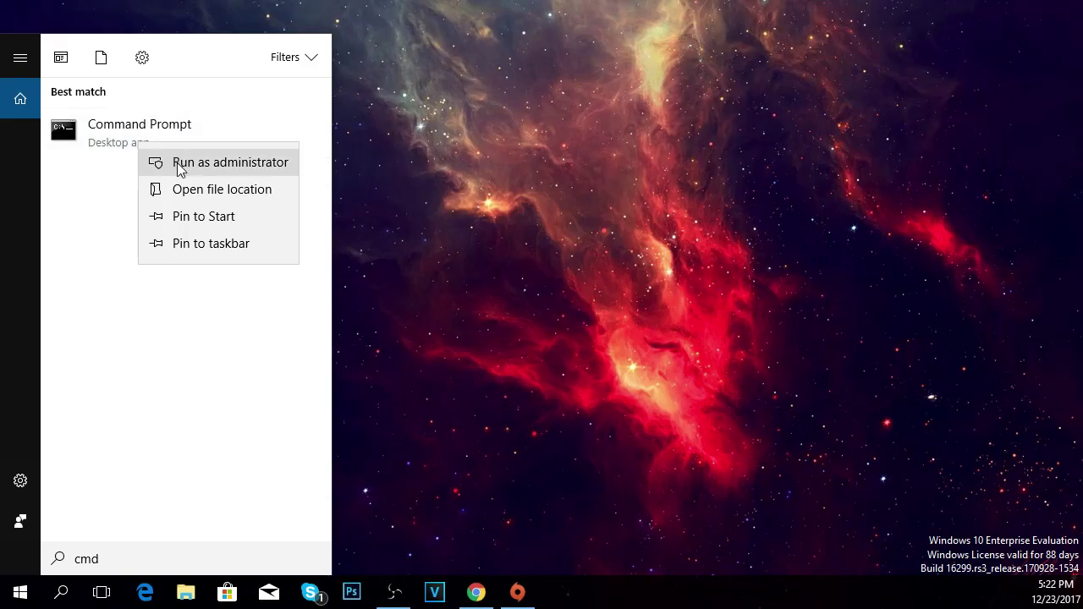
pyautogui.click(177, 162)
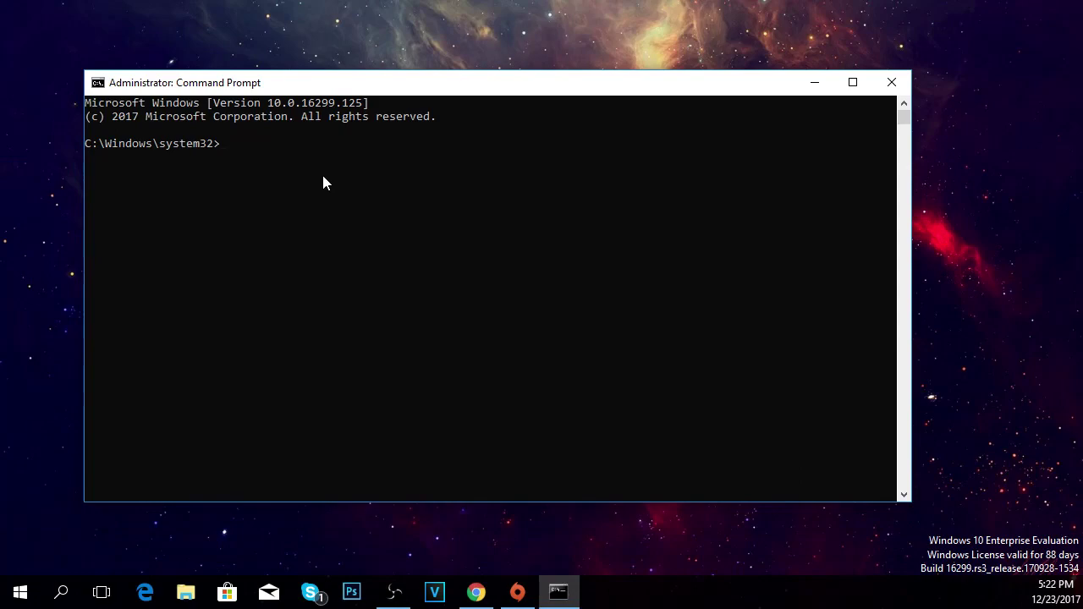
pyautogui.write('sfc')
pyautogui.write(' /')
pyautogui.write('scannow')
pyautogui.hotkey('alt', 'F4')
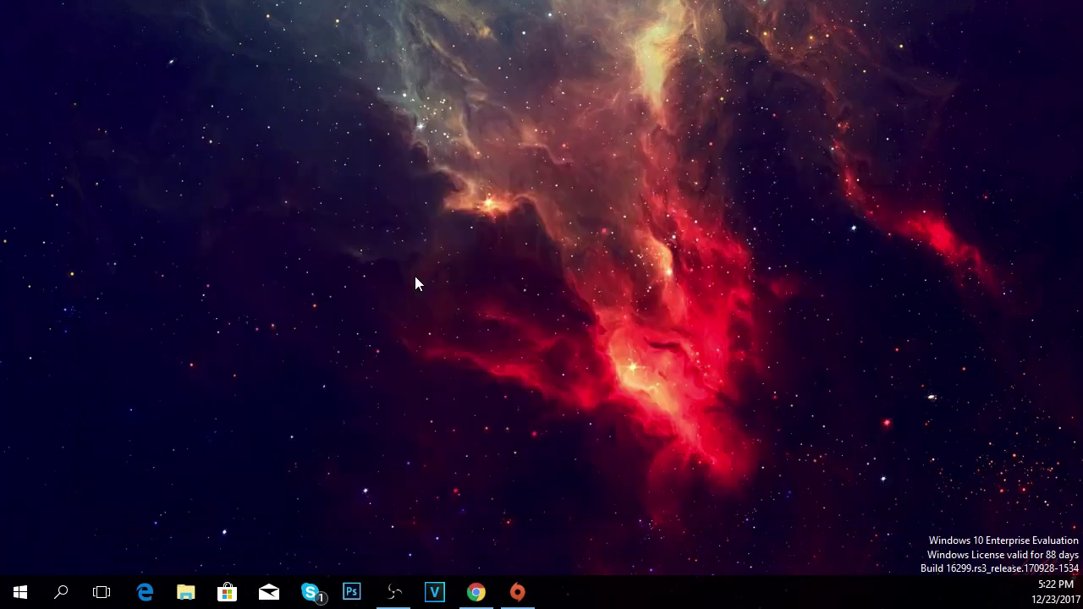